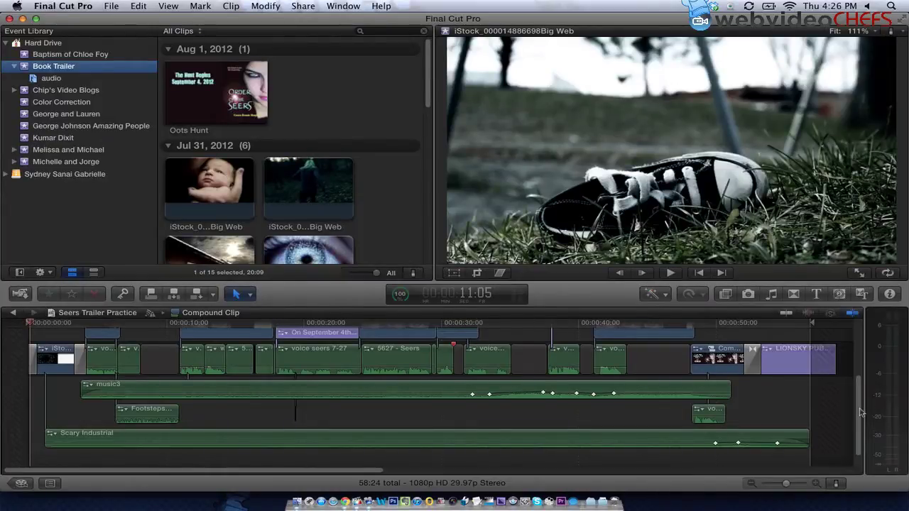
Skim through the trailer and park the playhead on the forest-running connected clip
scroll(860, 412, up, 3)
scroll(853, 401, down, 3)
scroll(843, 386, up, 3)
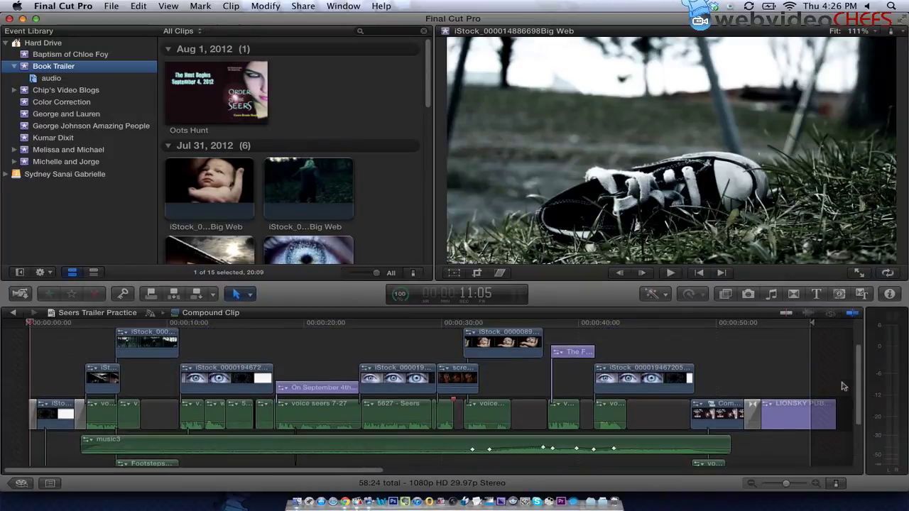
scroll(843, 387, up, 2)
scroll(842, 394, down, 3)
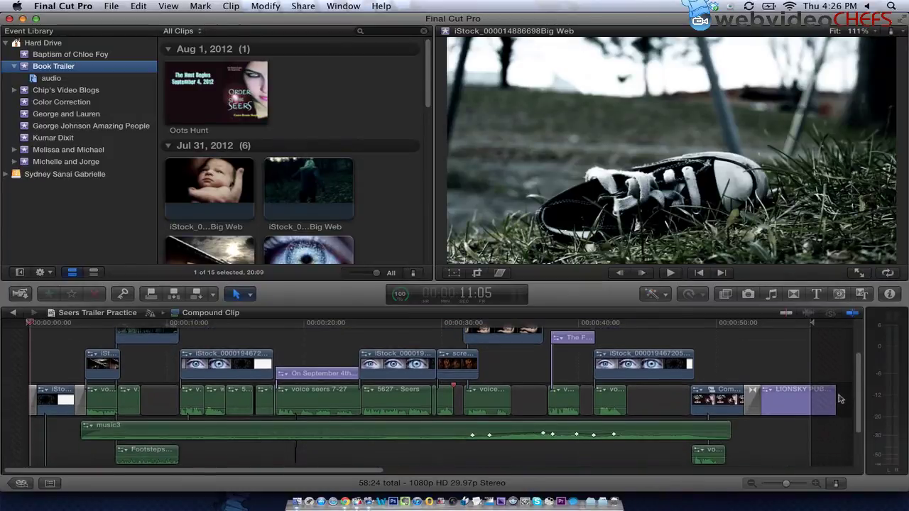
scroll(840, 399, down, 2)
scroll(831, 391, up, 3)
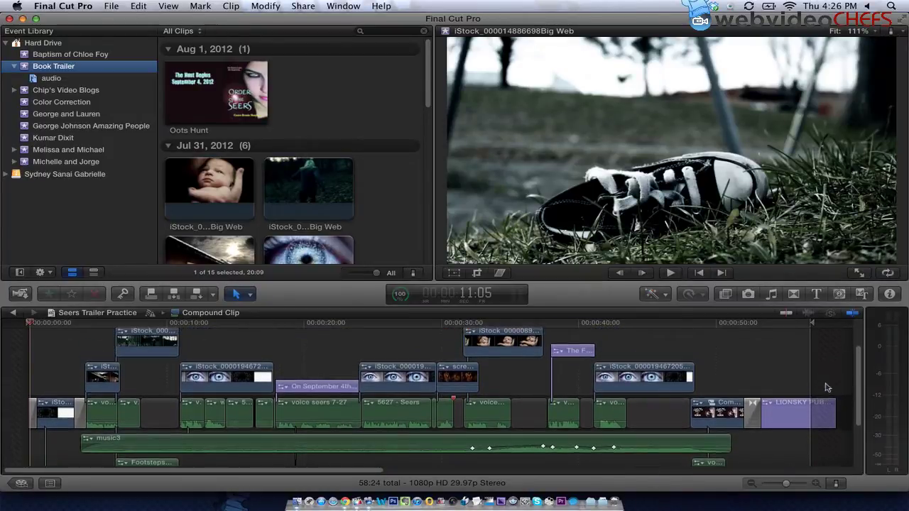
scroll(827, 387, up, 2)
scroll(822, 389, down, 3)
scroll(820, 390, down, 3)
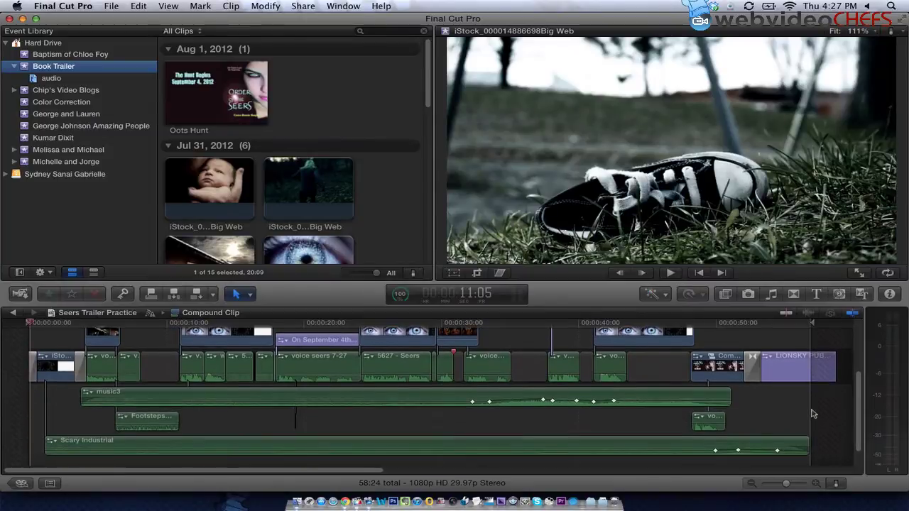
scroll(785, 397, up, 3)
scroll(772, 375, up, 2)
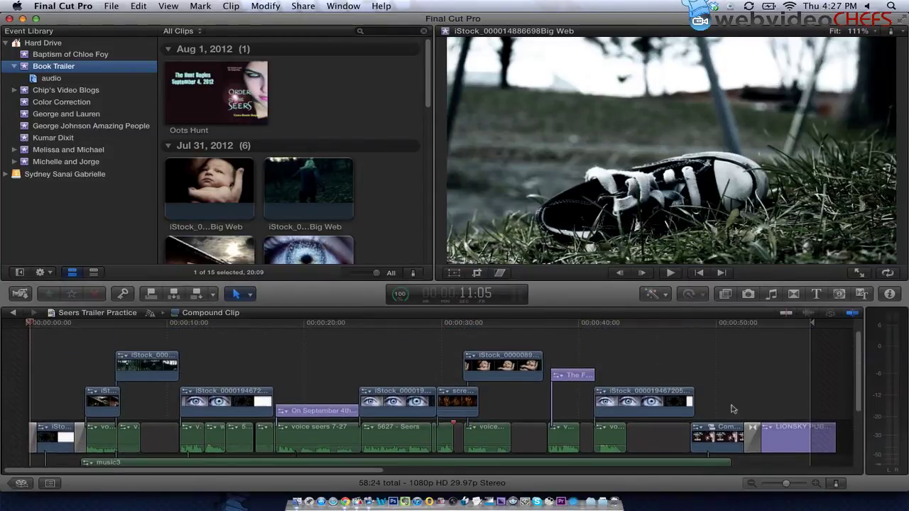
scroll(753, 374, down, 4)
scroll(739, 374, up, 4)
scroll(722, 374, down, 1)
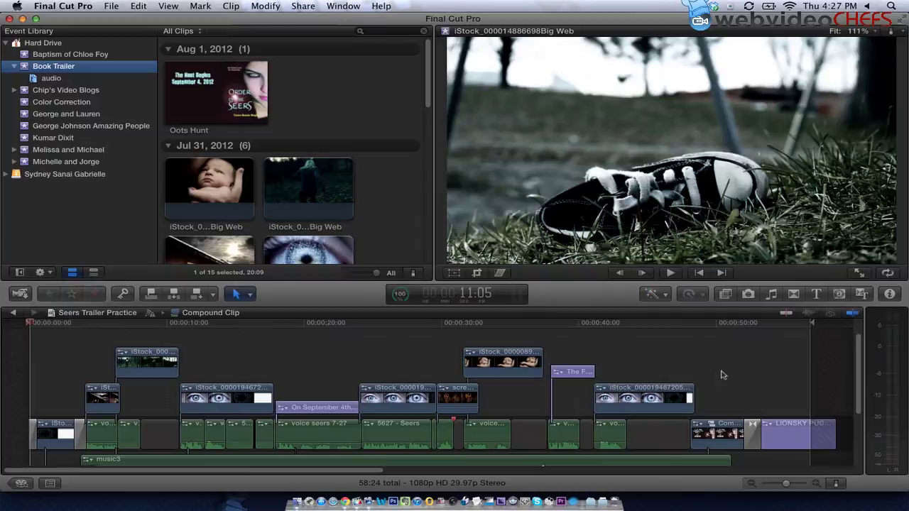
scroll(722, 377, down, 2)
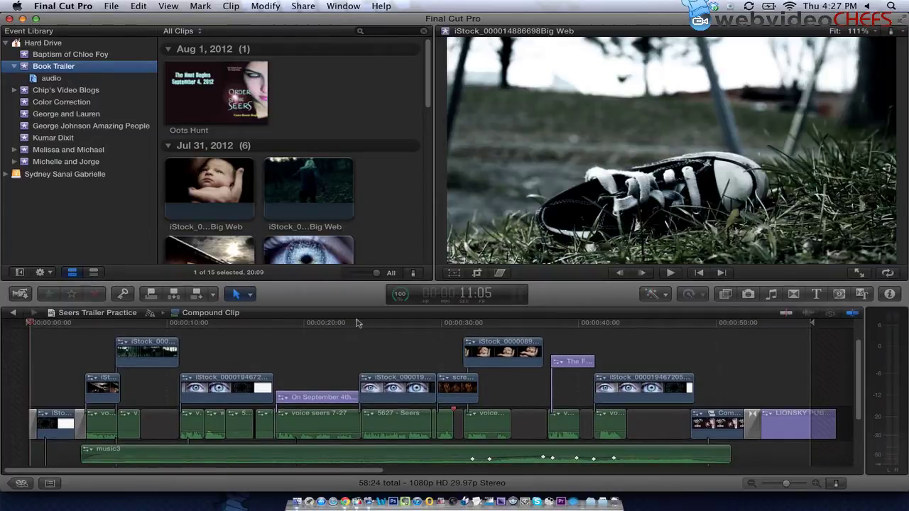
click(275, 331)
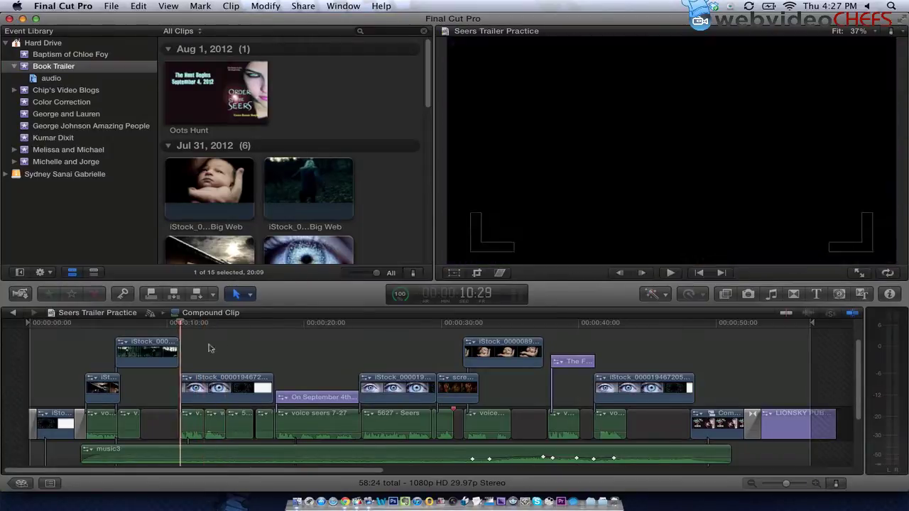
drag(213, 355, 161, 328)
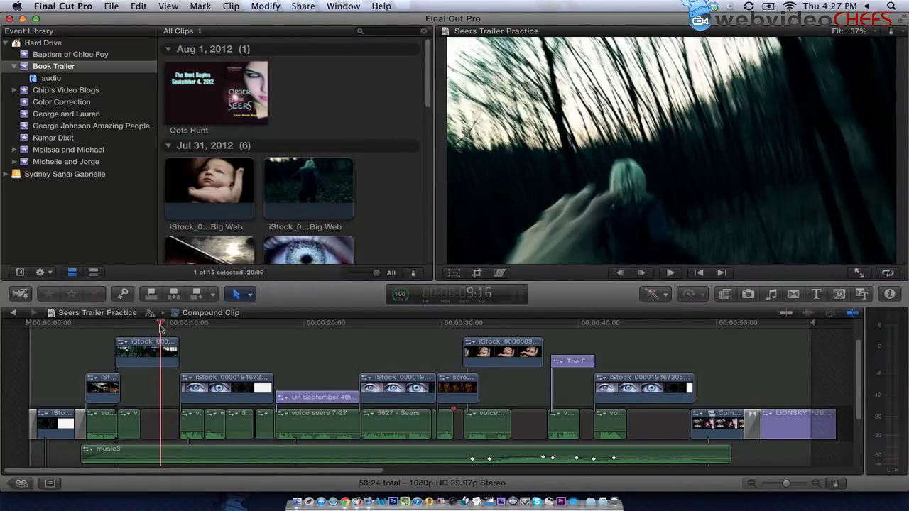
Show each clip's duration in the Dashboard: browser forest clip 13:08, timeline forest clip 4:20
click(285, 199)
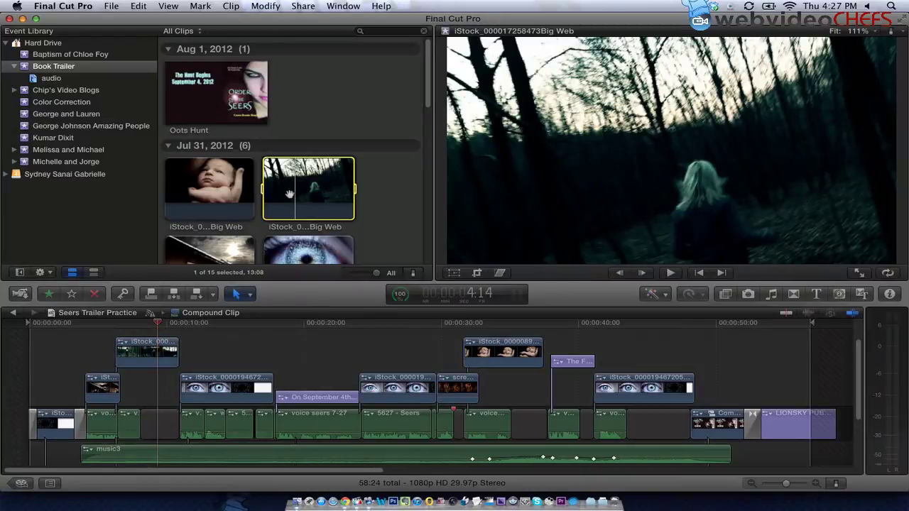
click(149, 356)
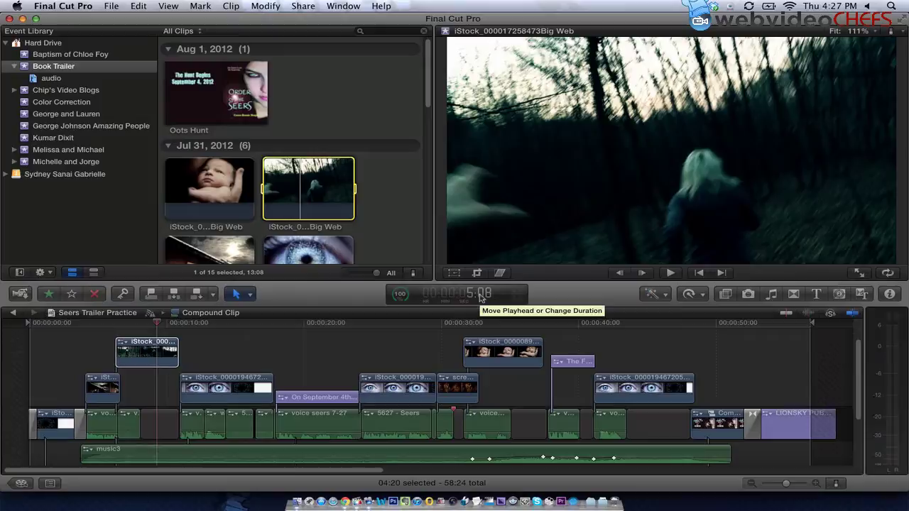
click(480, 298)
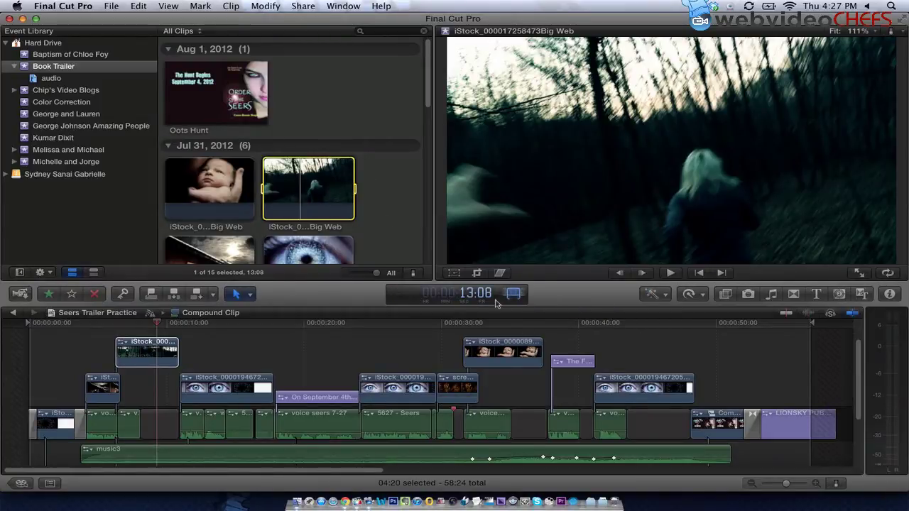
click(144, 344)
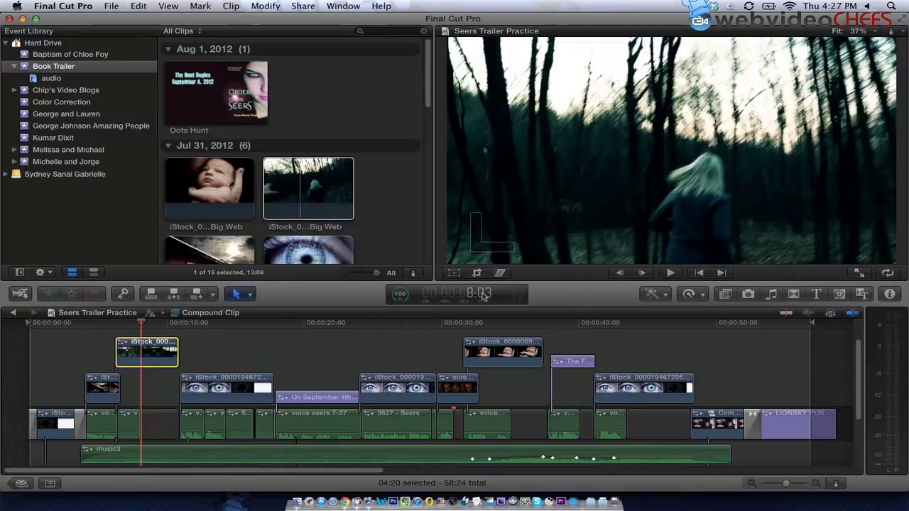
click(476, 297)
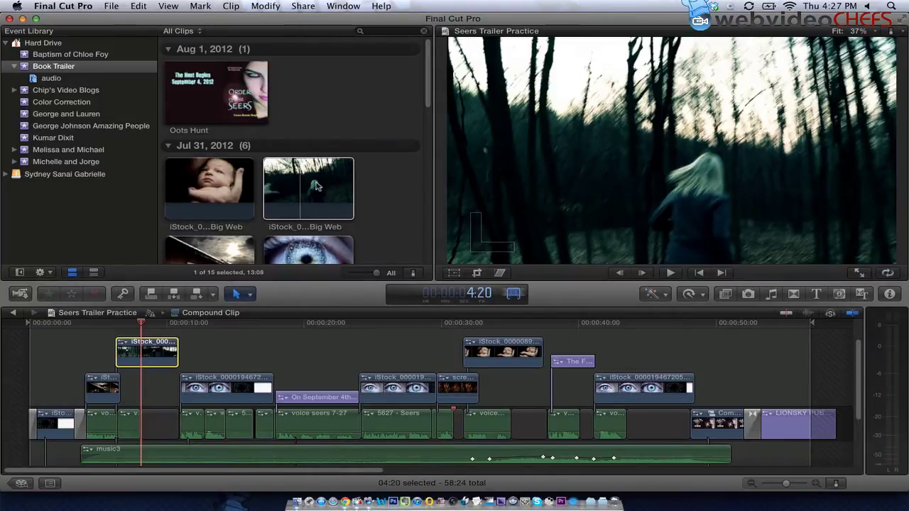
Move the forest clip's range start later, preview it, and set the range duration to 4:09
click(281, 194)
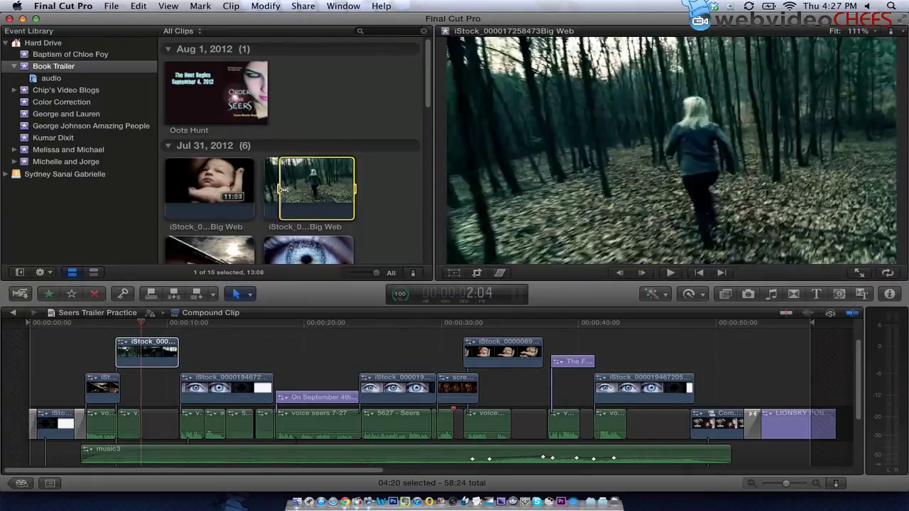
drag(263, 189, 324, 189)
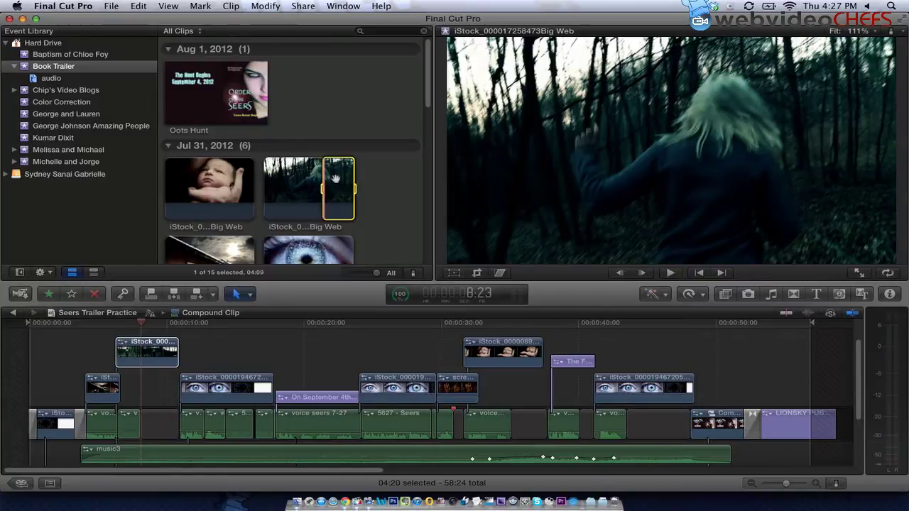
key(space)
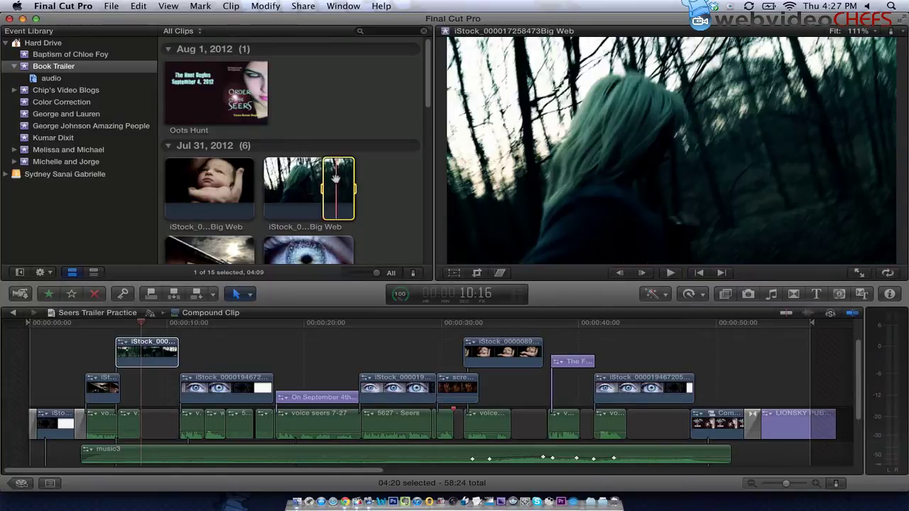
click(481, 297)
text(409)
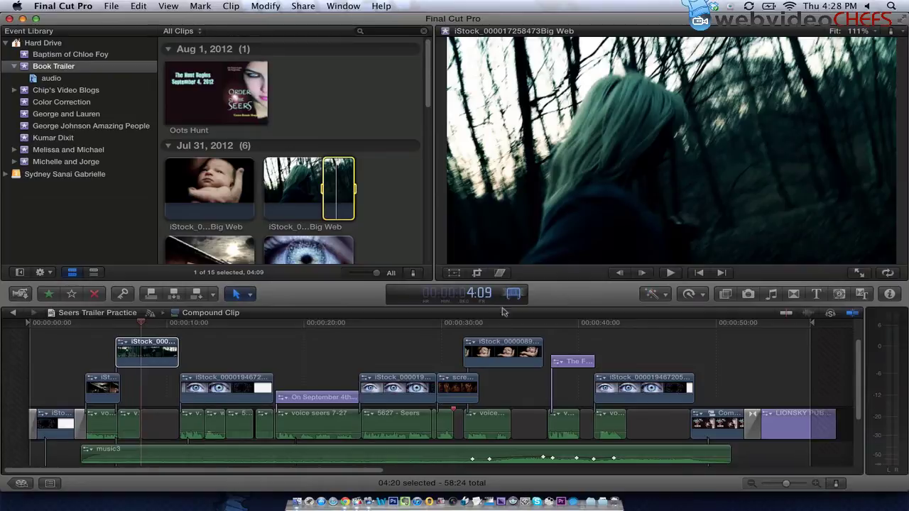
Check the connected timeline forest clip's 4:20 duration
click(162, 348)
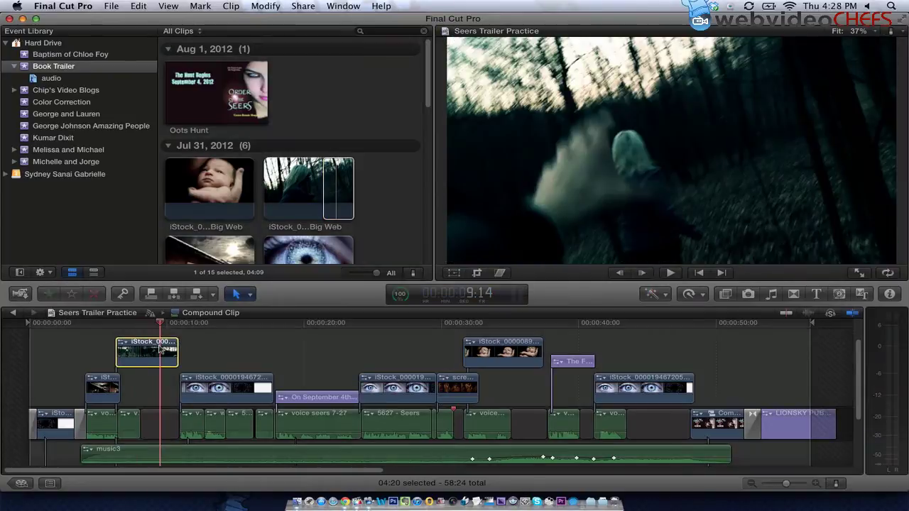
key(ctrl+d)
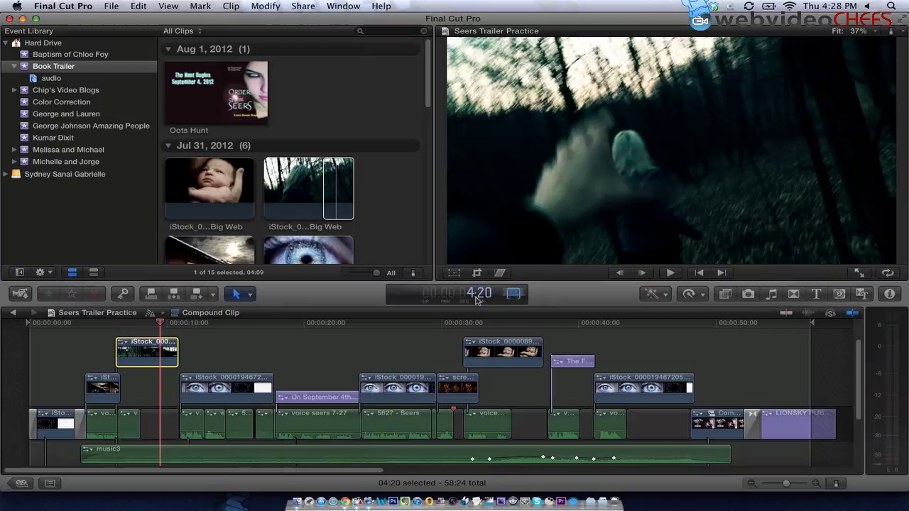
key(Escape)
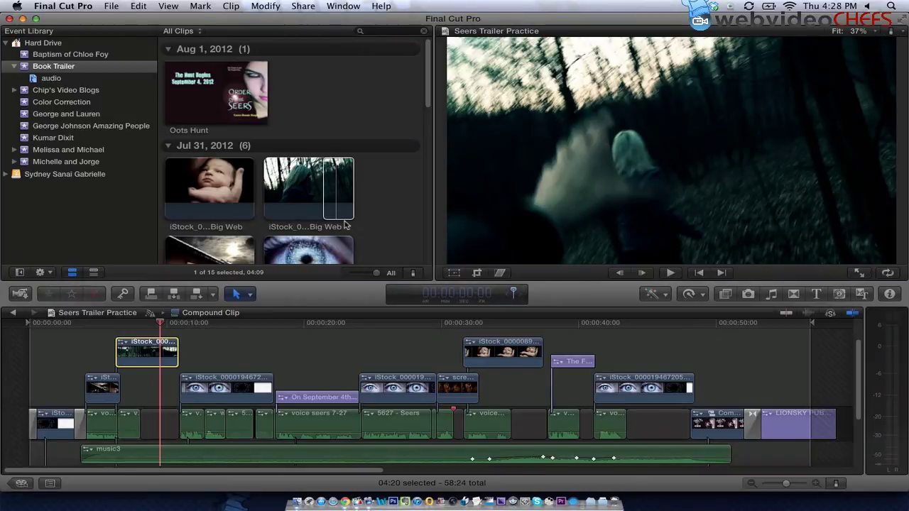
Replace the first connected clip with the 4:09 forest range and move back to replay it
click(338, 193)
drag(338, 194, 143, 352)
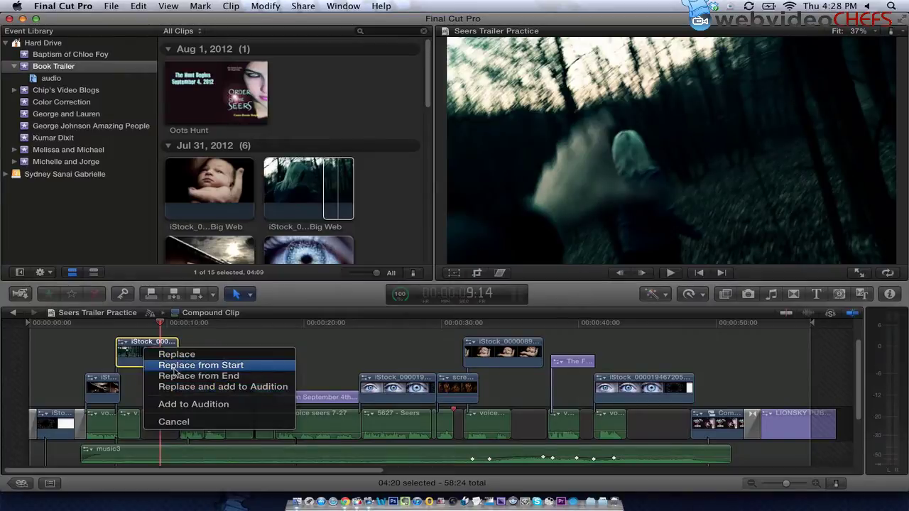
click(176, 354)
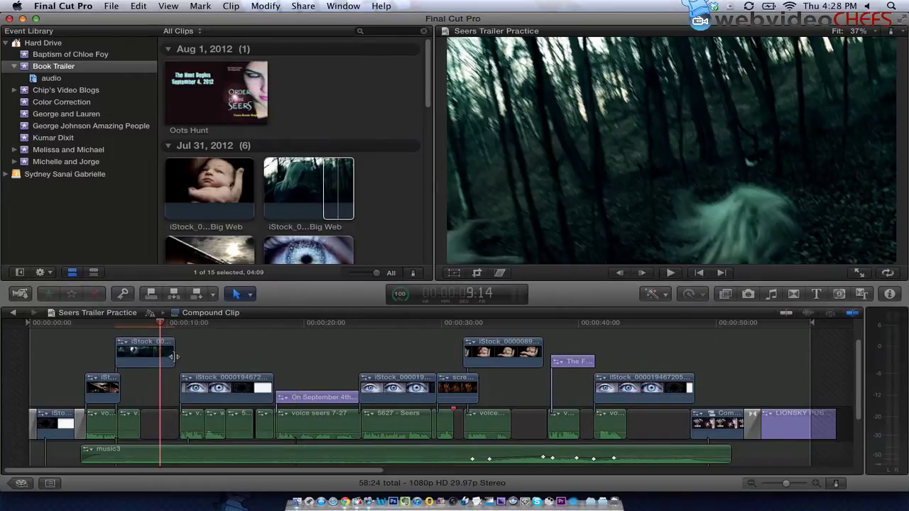
click(139, 324)
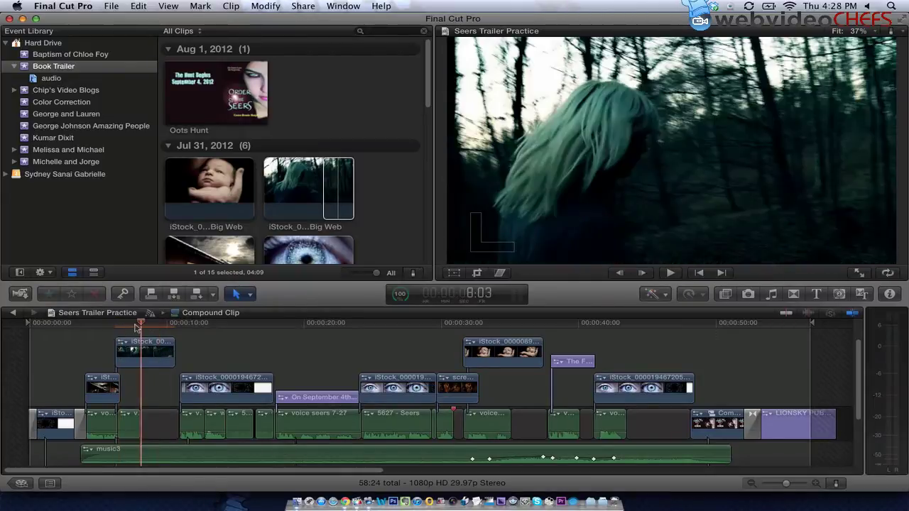
Replace the connected clip near 10 seconds with forest footage using Replace from End, then review it
click(176, 351)
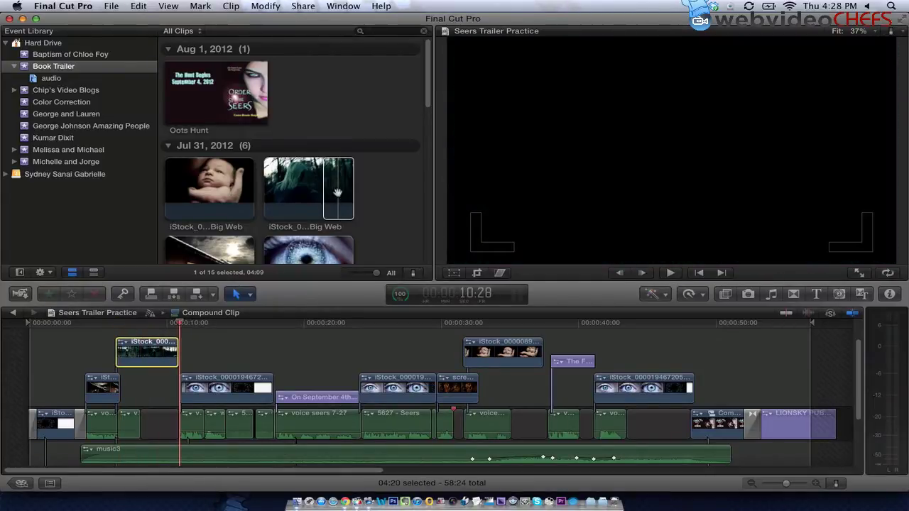
drag(333, 187, 149, 345)
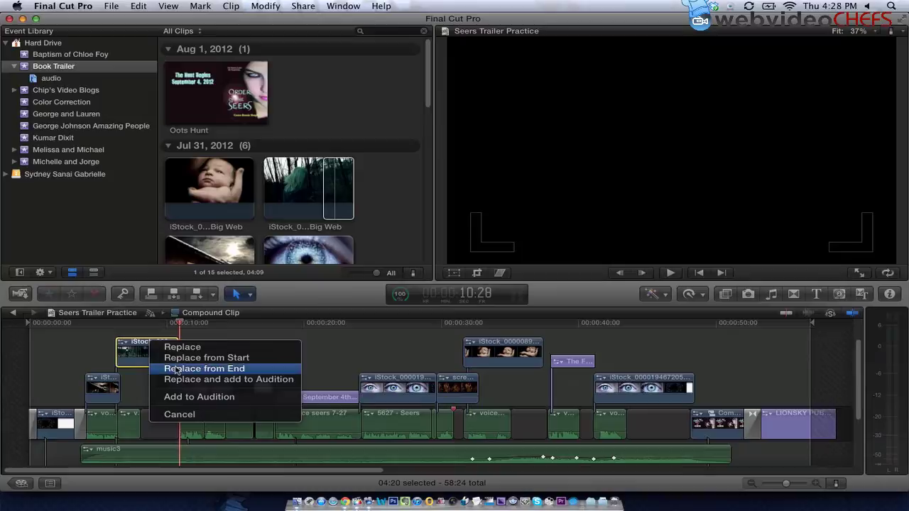
click(175, 369)
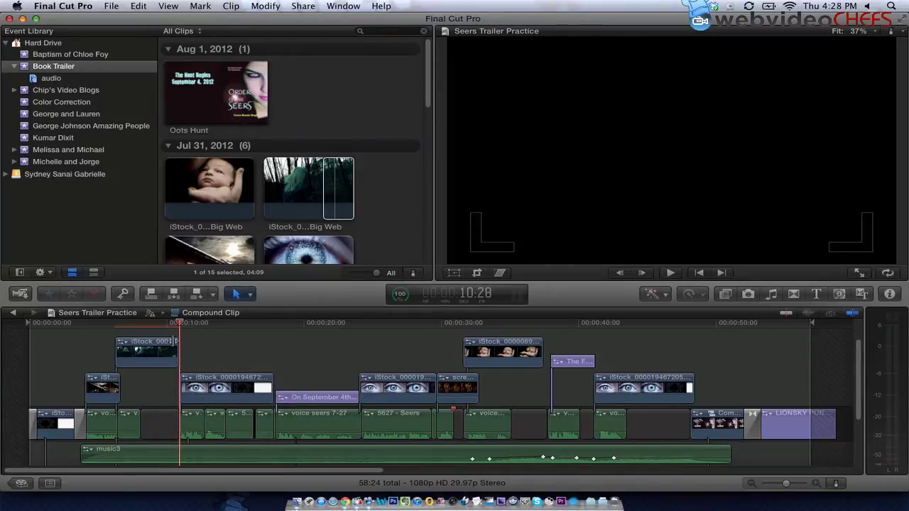
drag(179, 321, 158, 325)
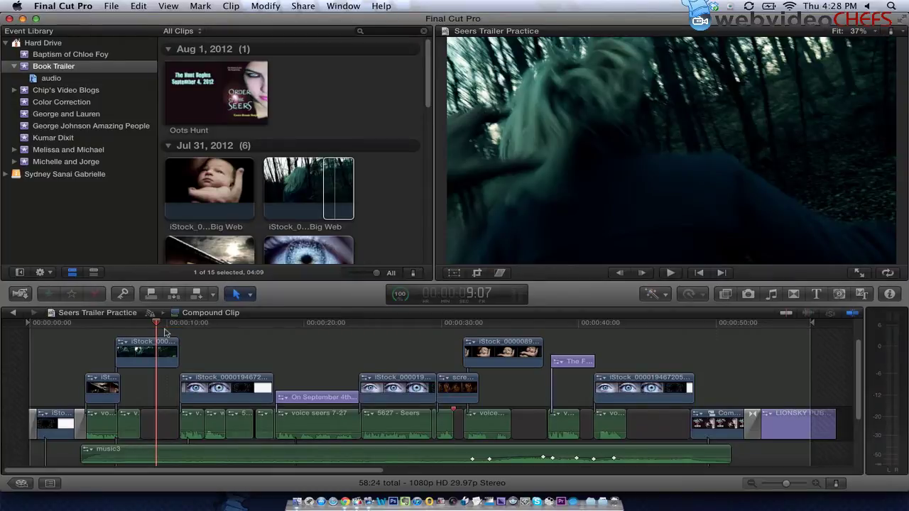
click(327, 176)
drag(320, 186, 290, 186)
drag(349, 288, 227, 386)
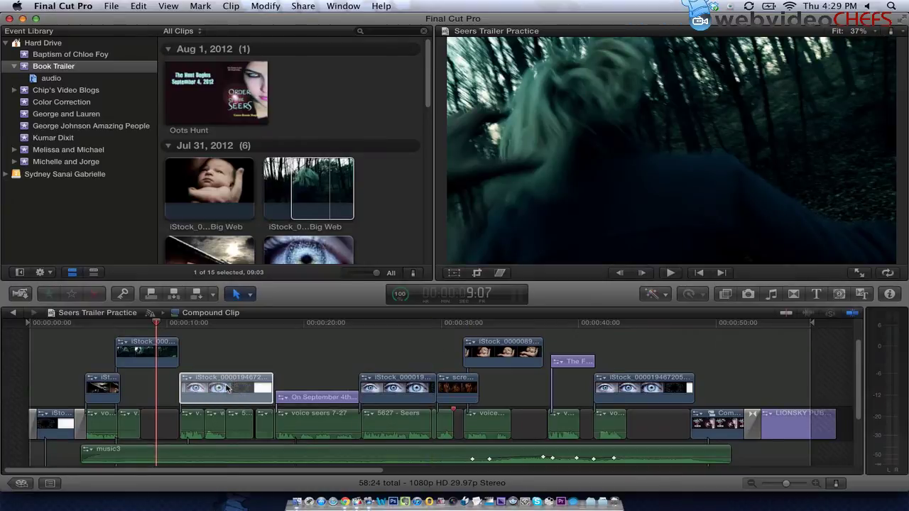
click(231, 387)
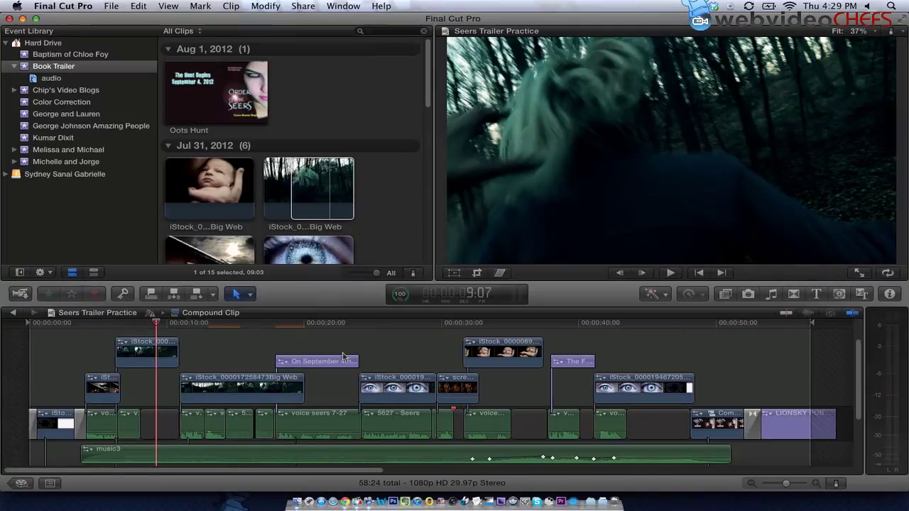
key(super+z)
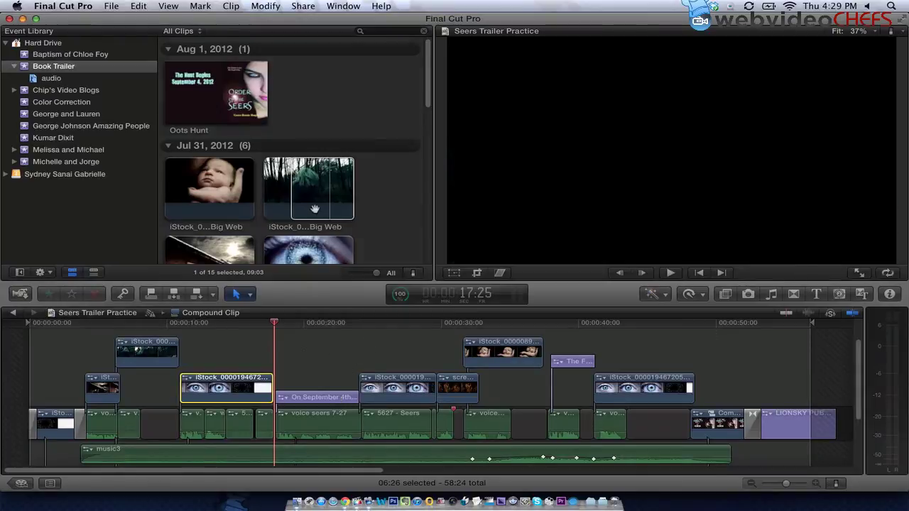
Replace the second eyes clip with forest footage using Replace from Start, then review the 5:19 result
drag(315, 209, 390, 387)
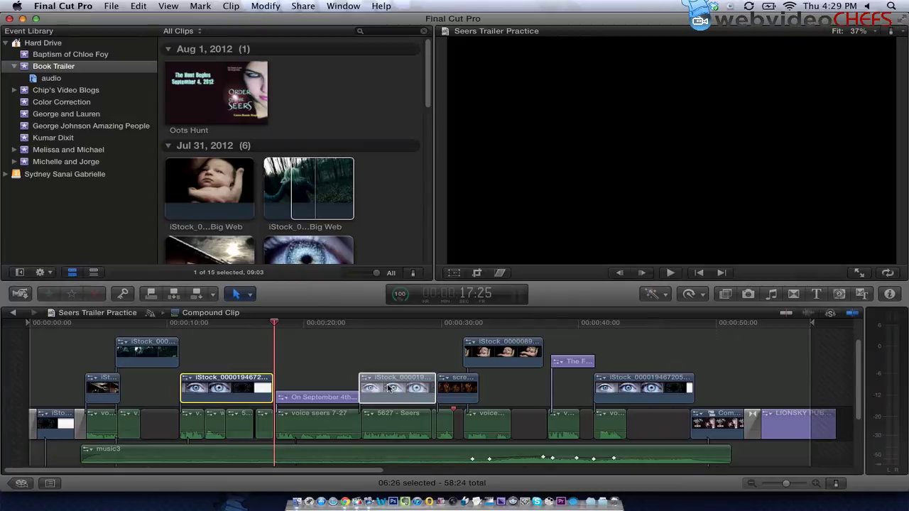
click(409, 401)
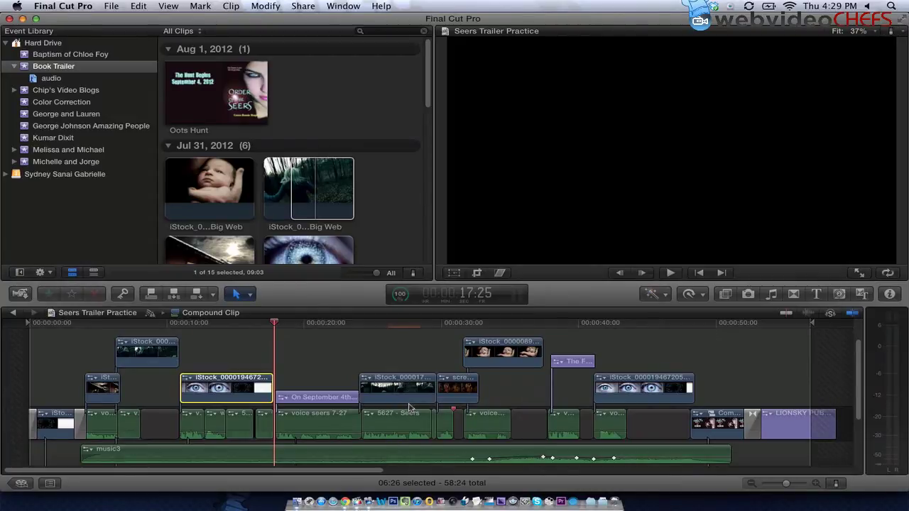
click(396, 390)
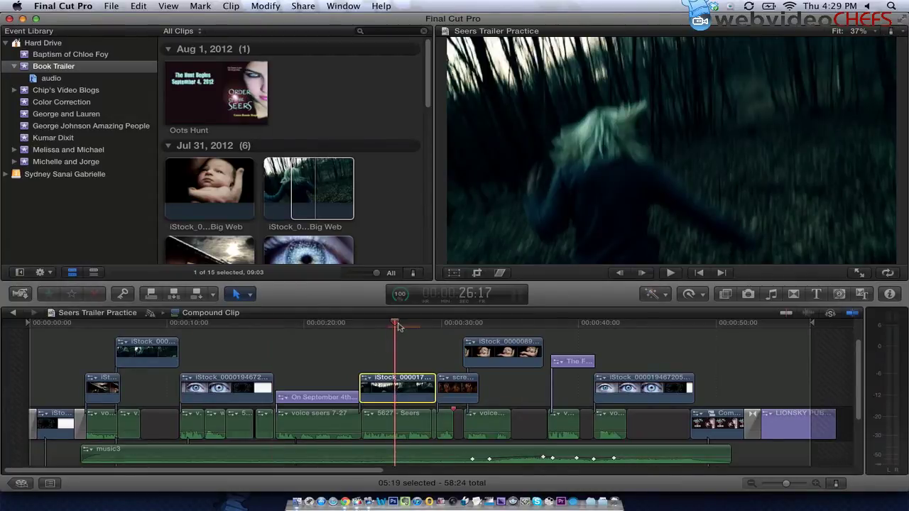
drag(402, 328, 364, 327)
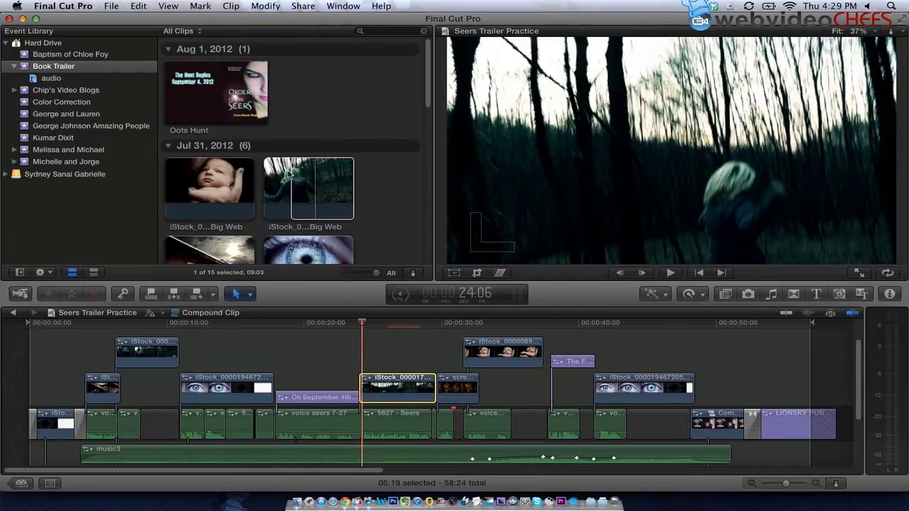
click(292, 182)
click(403, 391)
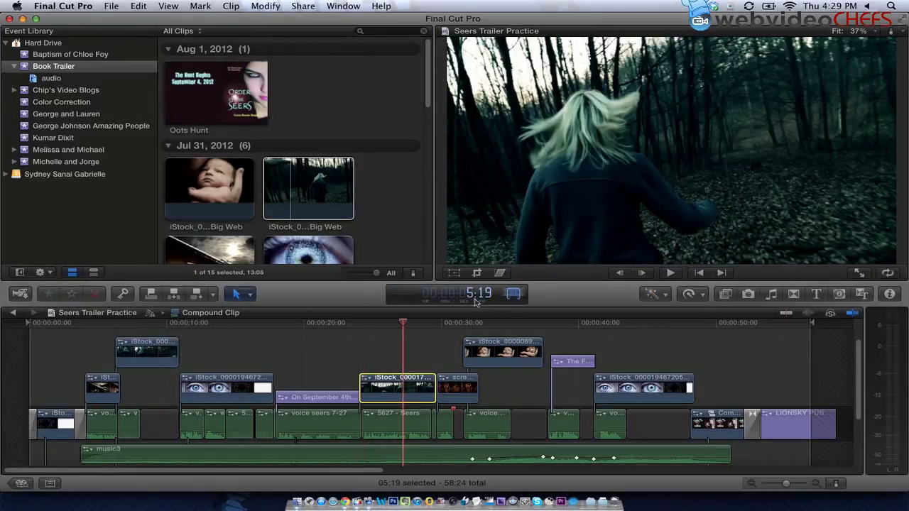
Set an In point near the forest clip's end and Replace the timeline forest clip with that range
click(270, 192)
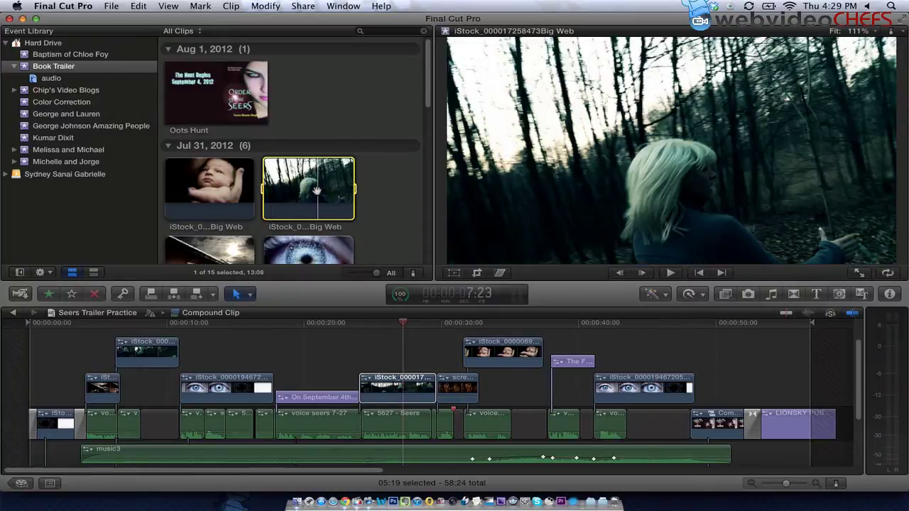
key(i)
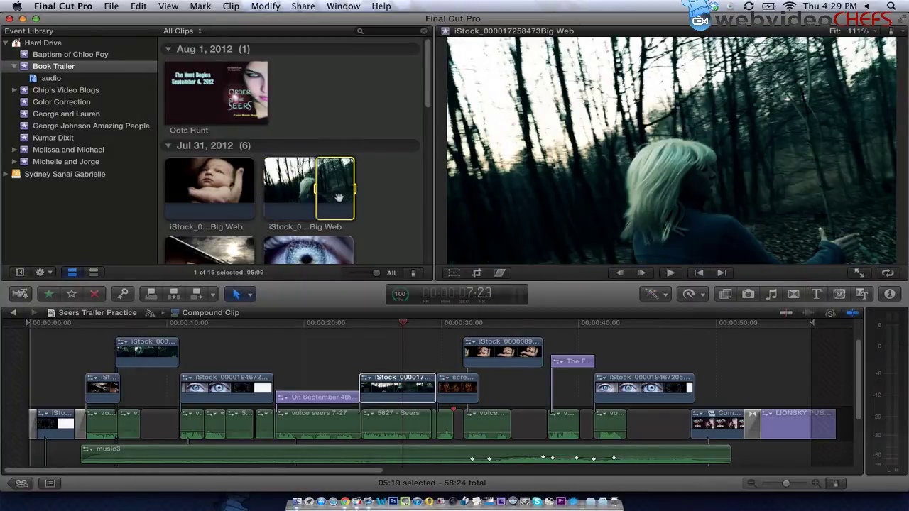
drag(350, 187, 383, 385)
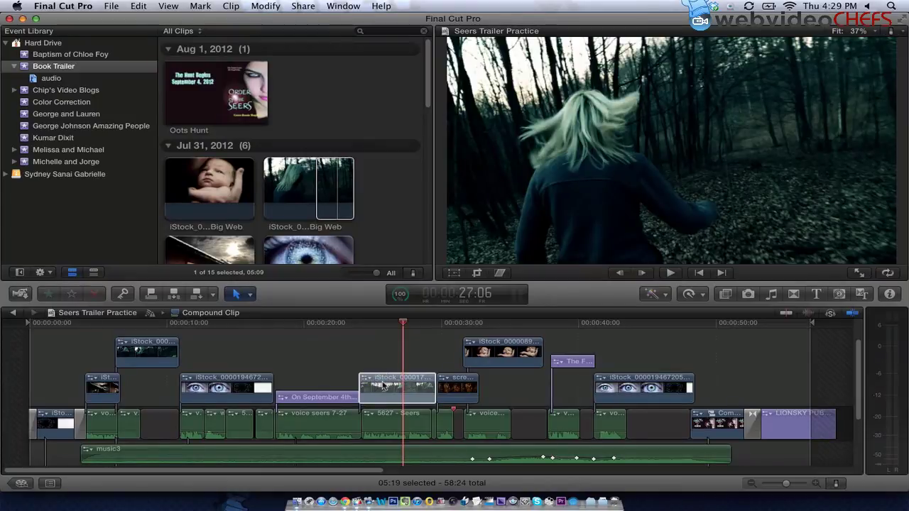
click(407, 411)
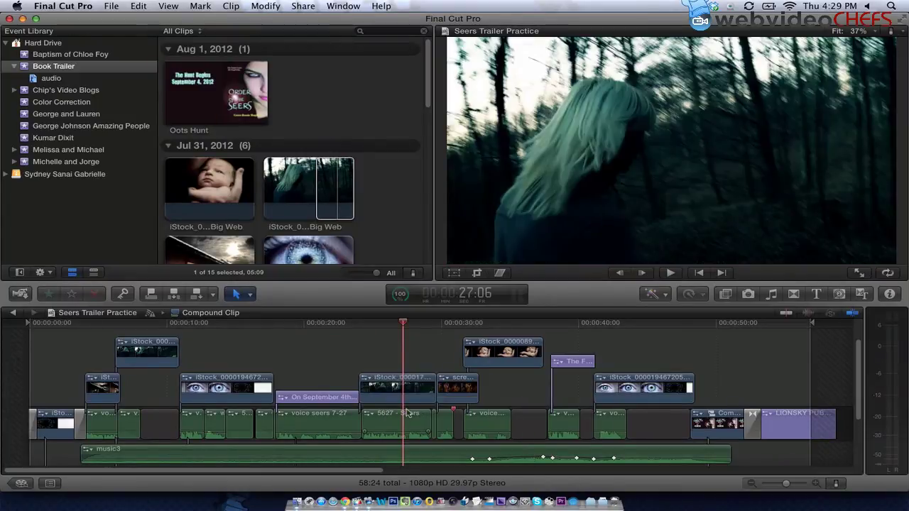
key(space)
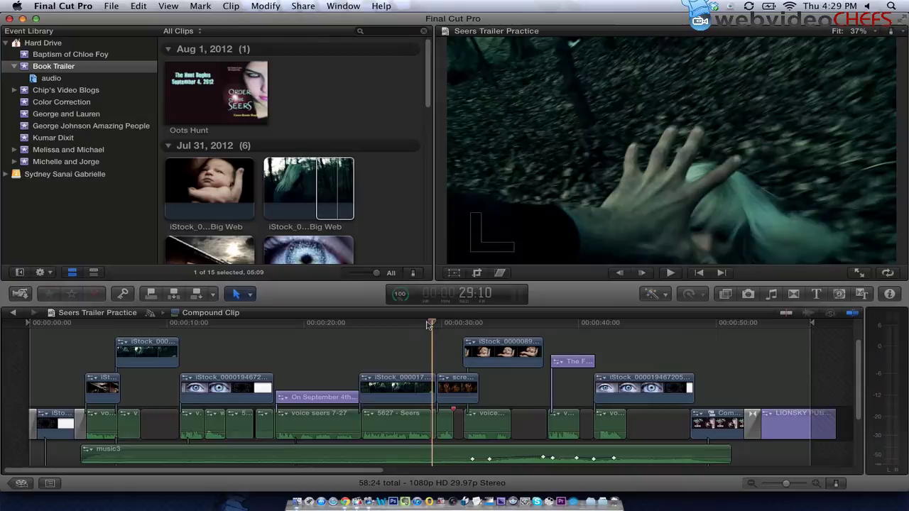
click(350, 174)
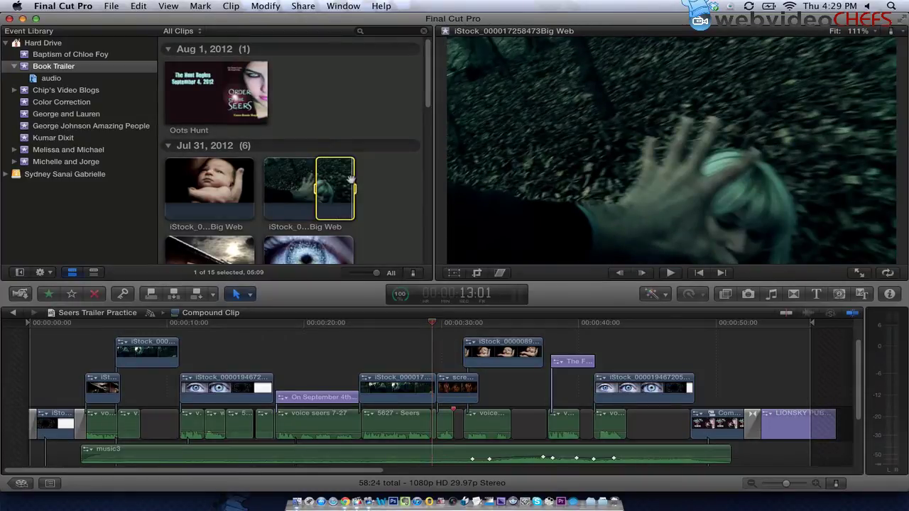
click(429, 323)
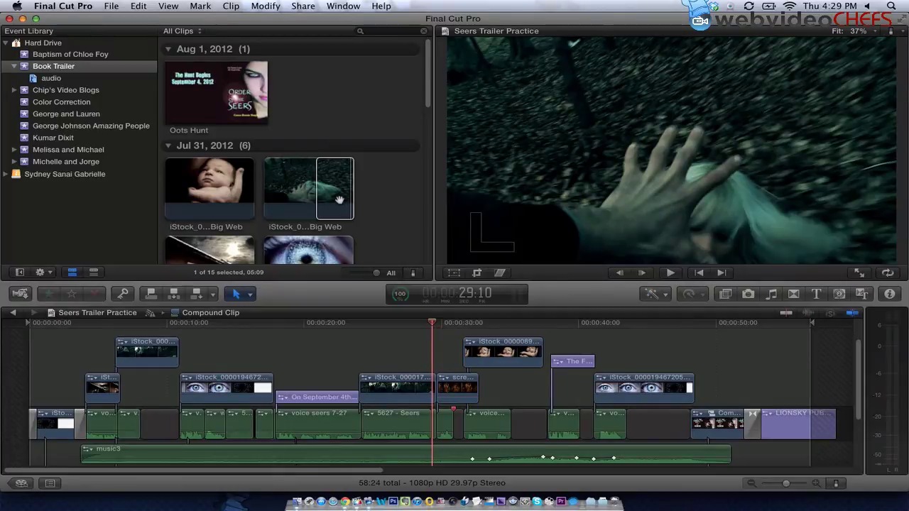
Replace the timeline forest clip with the entire, untrimmed forest clip so it runs much longer
click(307, 196)
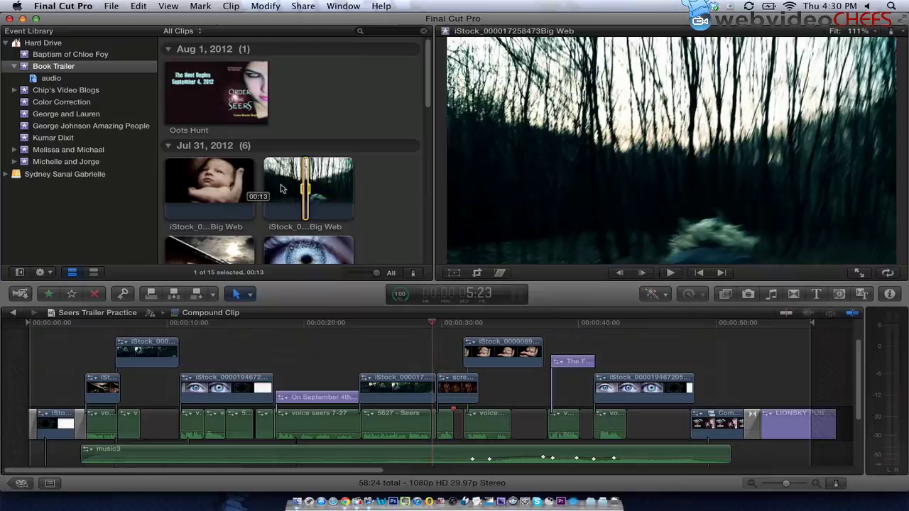
drag(288, 183, 382, 386)
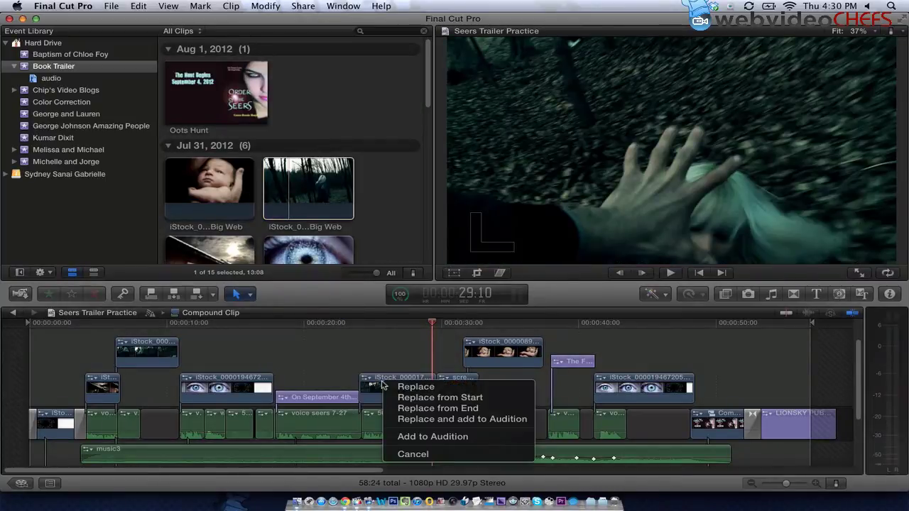
click(396, 390)
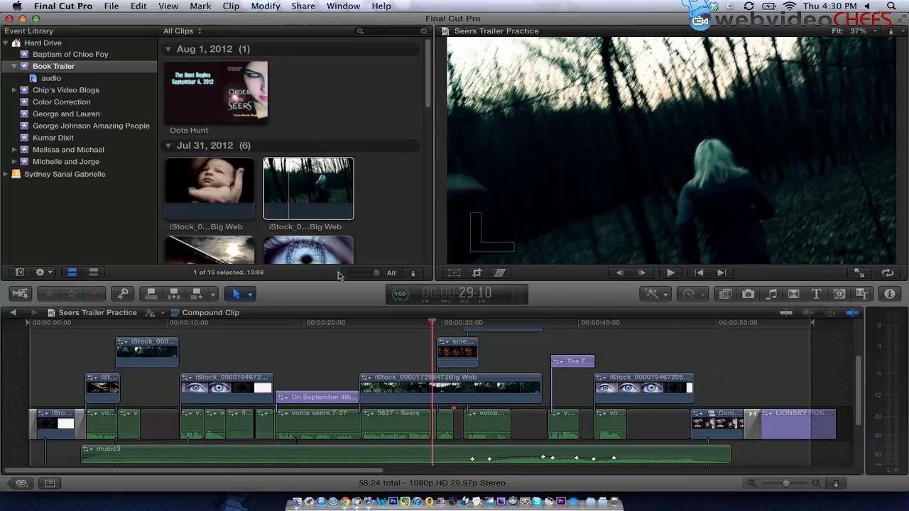
Trim the browser forest clip's range to its first 05:15, then scrub the timeline from 10 to 15 seconds
click(300, 179)
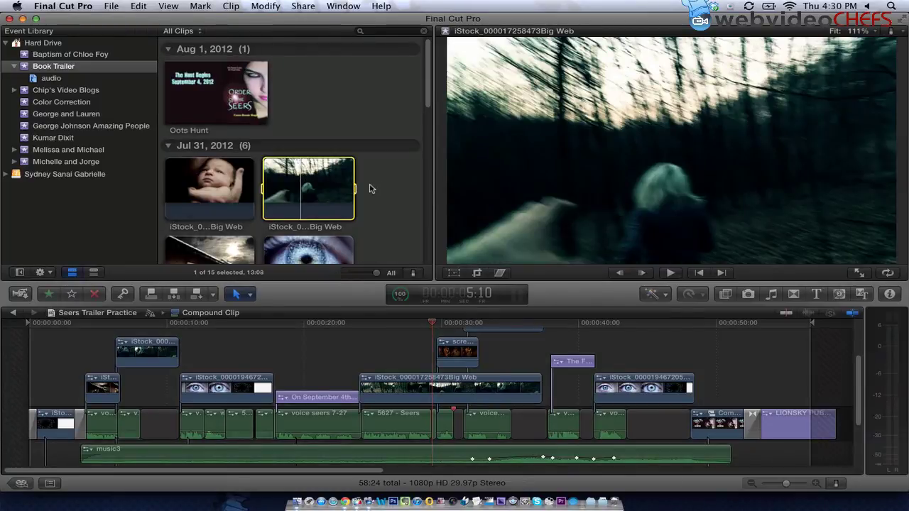
drag(354, 188, 302, 189)
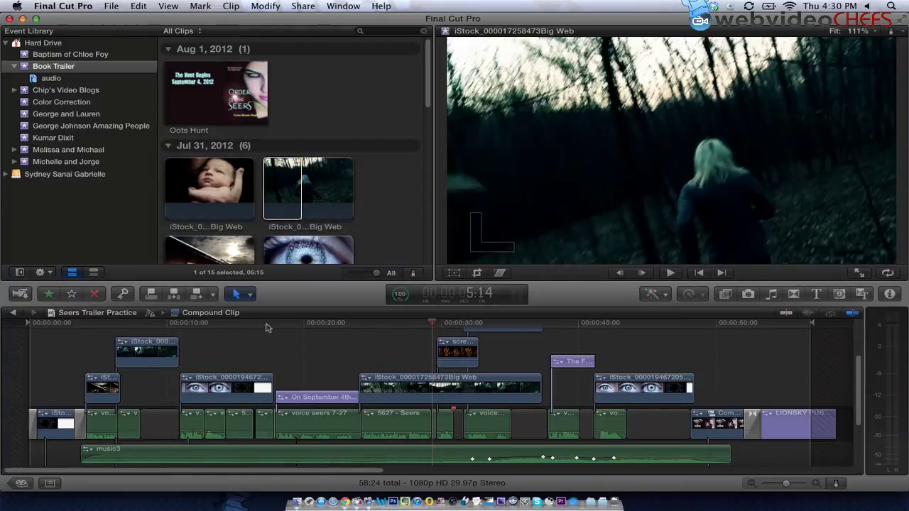
click(169, 340)
drag(169, 340, 658, 377)
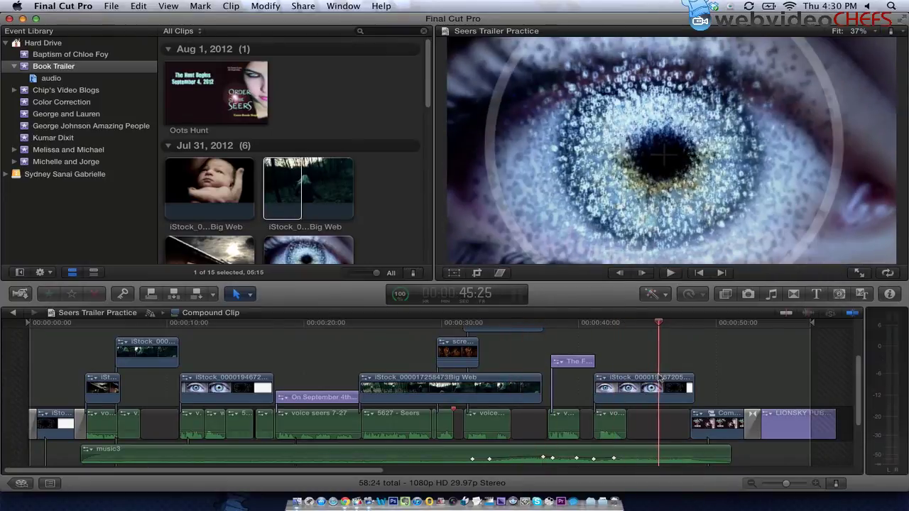